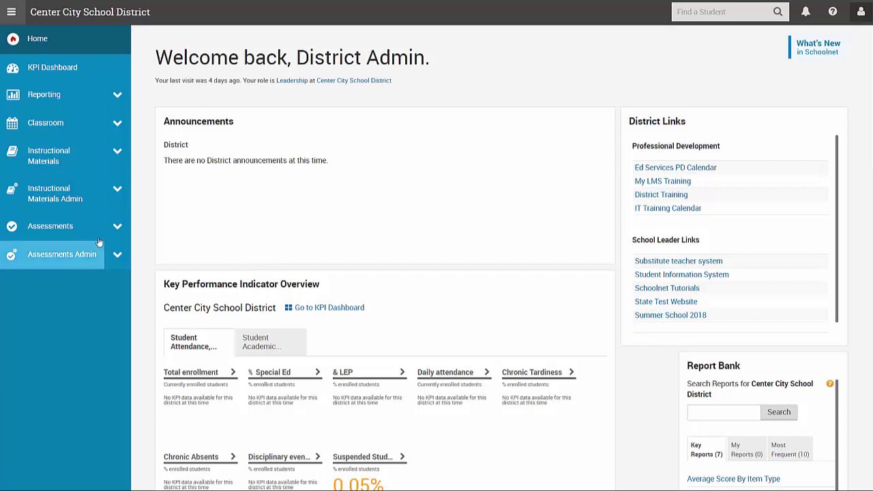
Start a new item bank named "Item Authoring Workshop - Summer 2019" with the description "description"
click(75, 225)
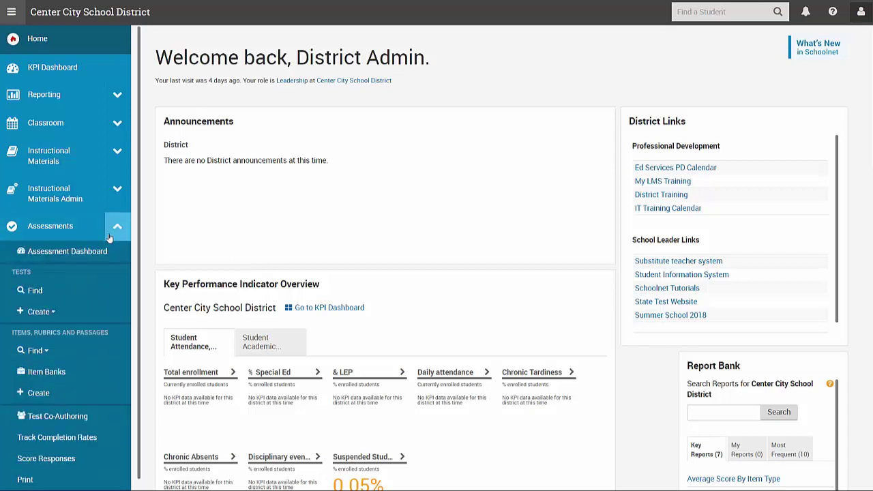
click(60, 372)
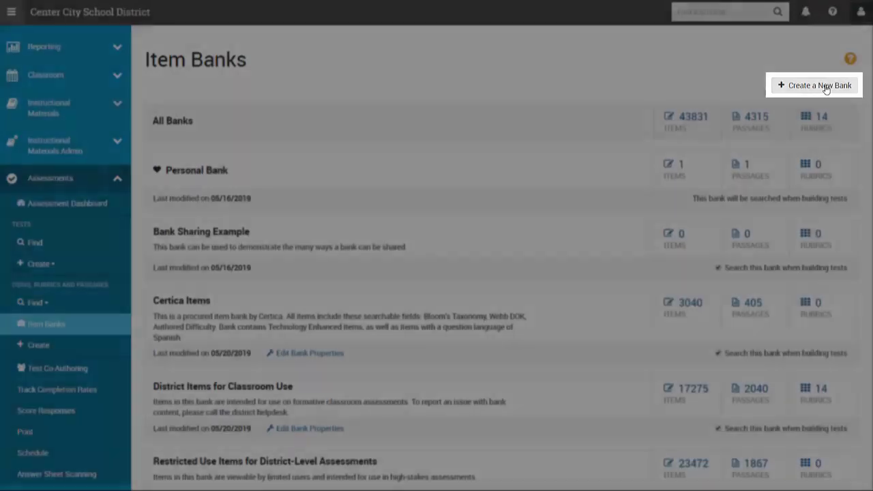
click(825, 84)
click(469, 94)
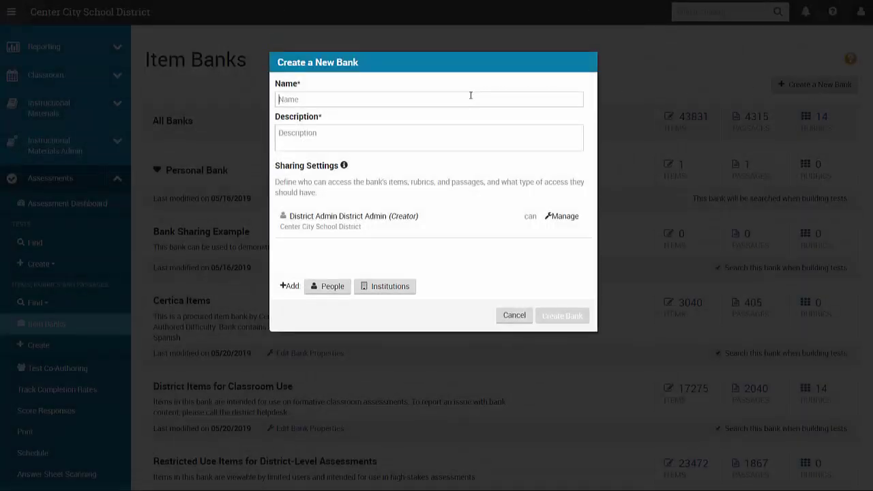
text(Item Authoring Workshop - Summer 2019)
click(408, 138)
text(de)
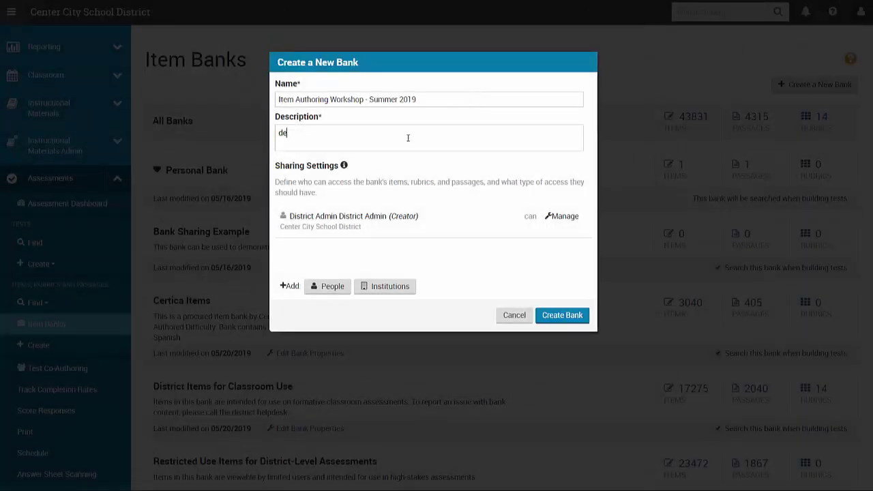
text(scription)
Pick two people from Margenau School by name to share the new bank with
click(324, 292)
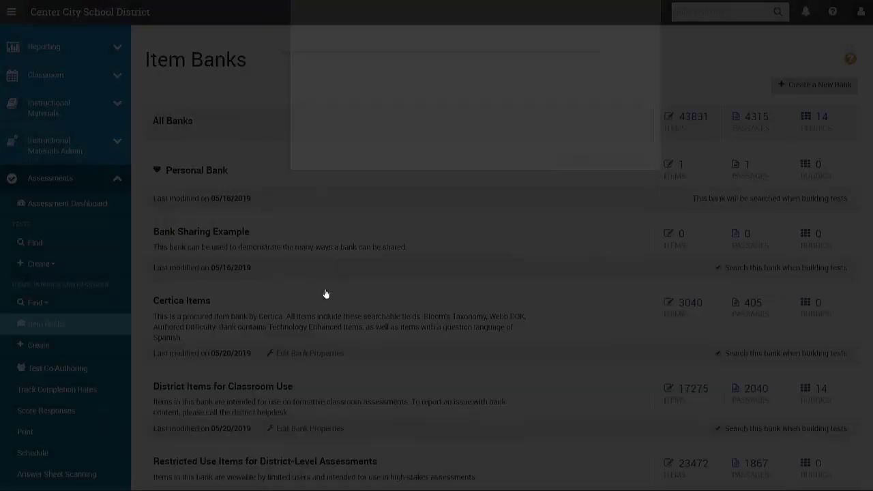
click(471, 95)
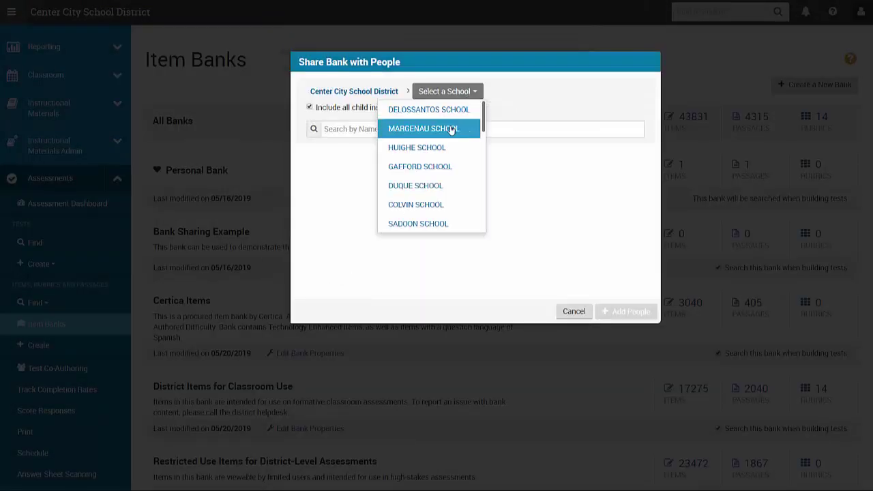
click(451, 130)
click(451, 126)
text(lau)
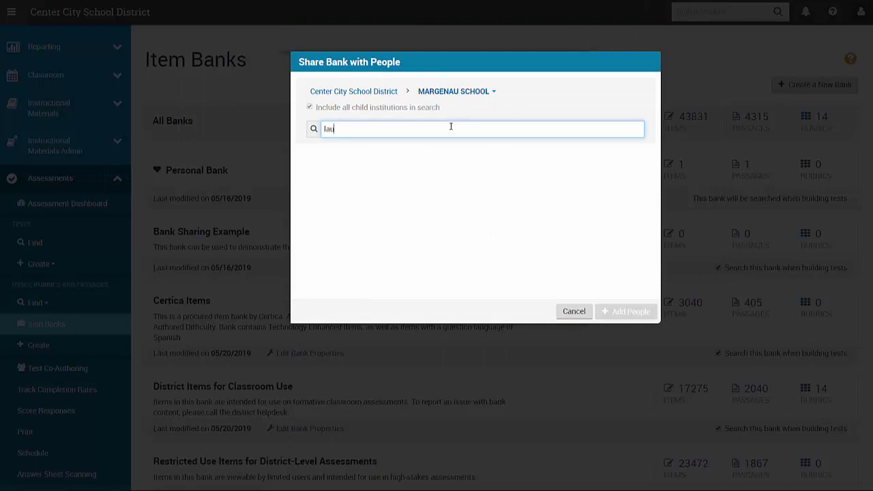
click(417, 156)
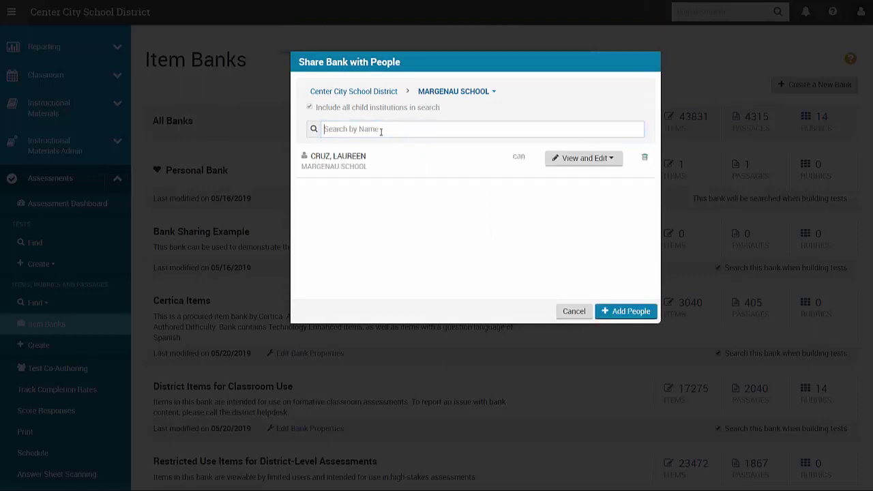
text(dan)
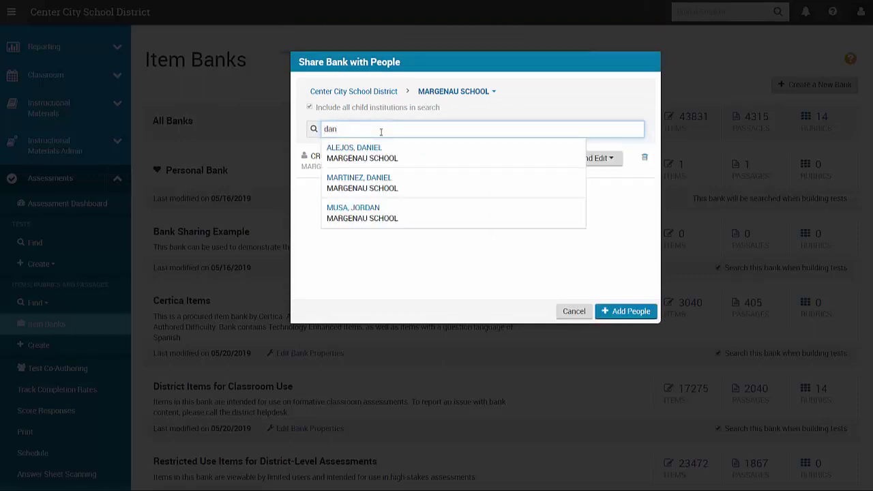
click(380, 149)
Give the first person Manage access and the second View Only access, and add both to the bank's sharing settings
click(585, 158)
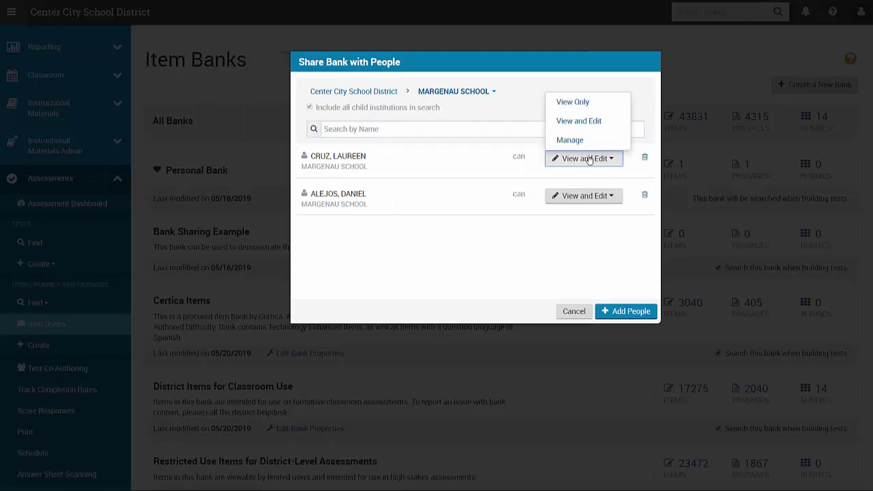
click(588, 139)
click(589, 198)
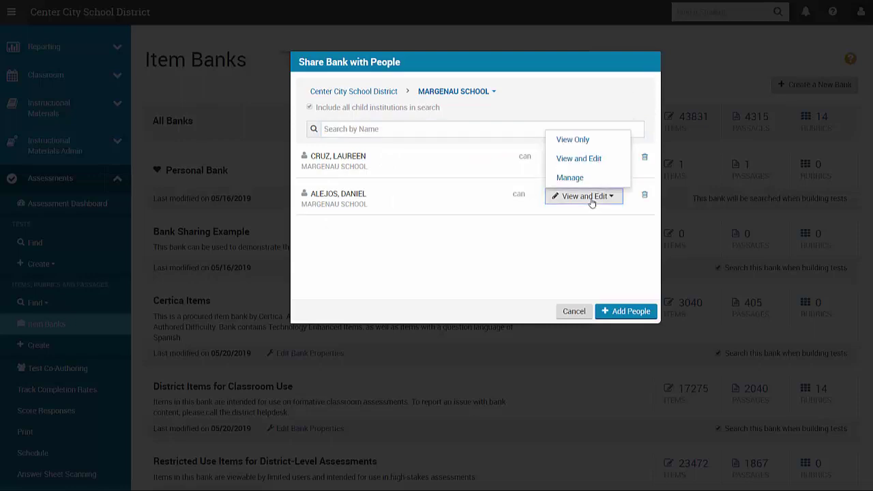
click(585, 142)
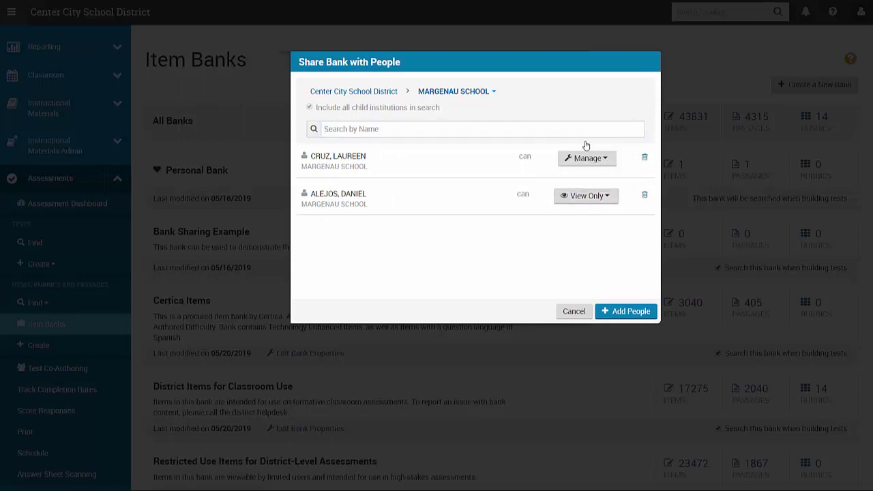
click(629, 311)
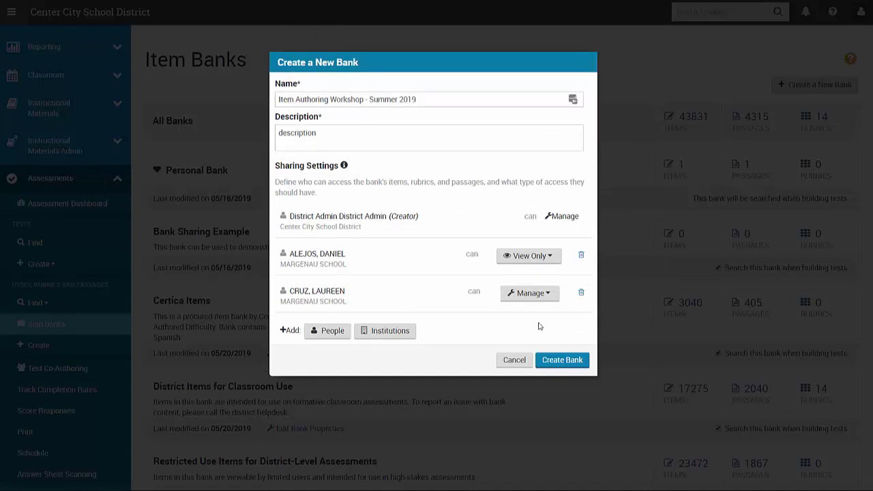
Limit the bank's institution sharing to only Delossantos School and Huighe School
click(386, 331)
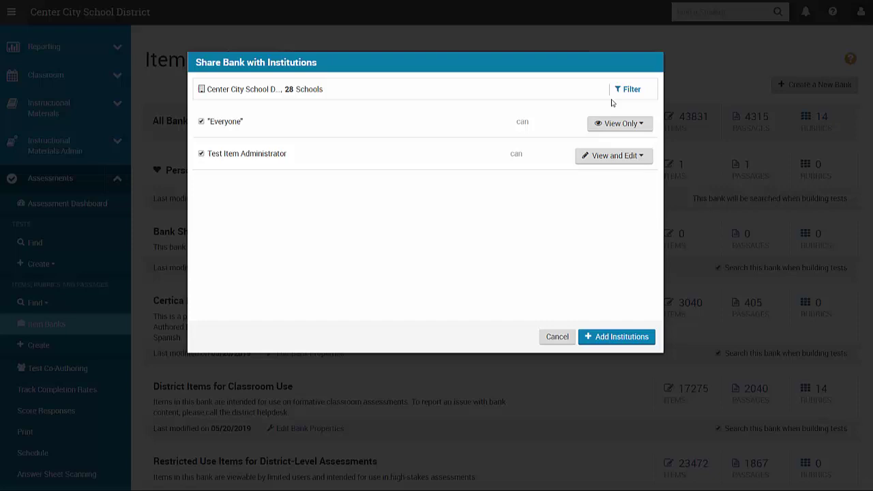
click(626, 93)
click(635, 147)
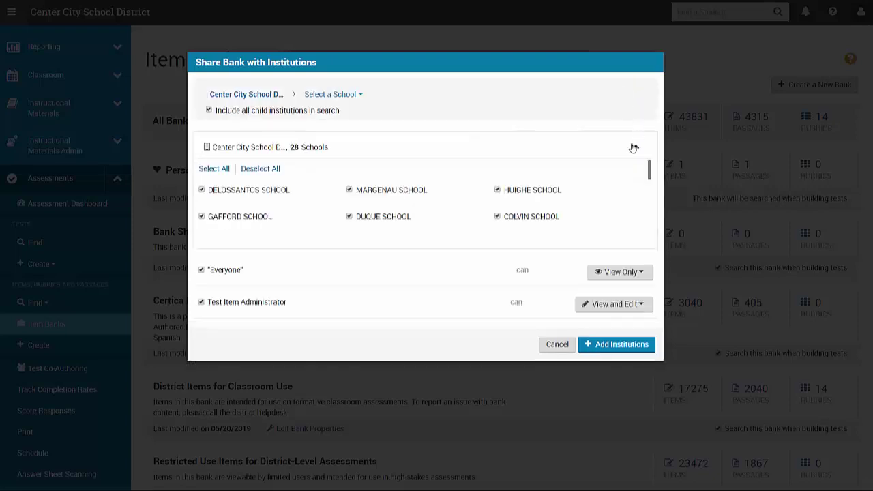
click(270, 169)
click(258, 191)
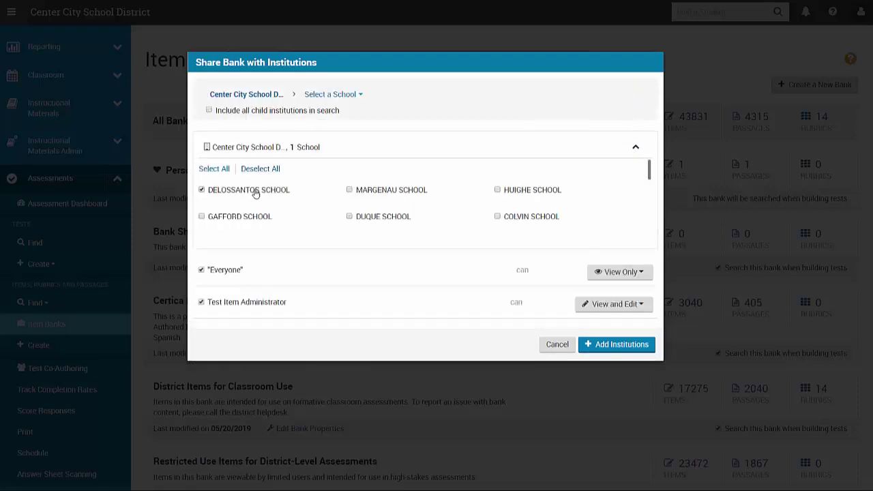
click(516, 194)
Share with the chosen institutions, giving Everyone View and Edit and Test Item Administrator Manage access, and create the bank
click(629, 272)
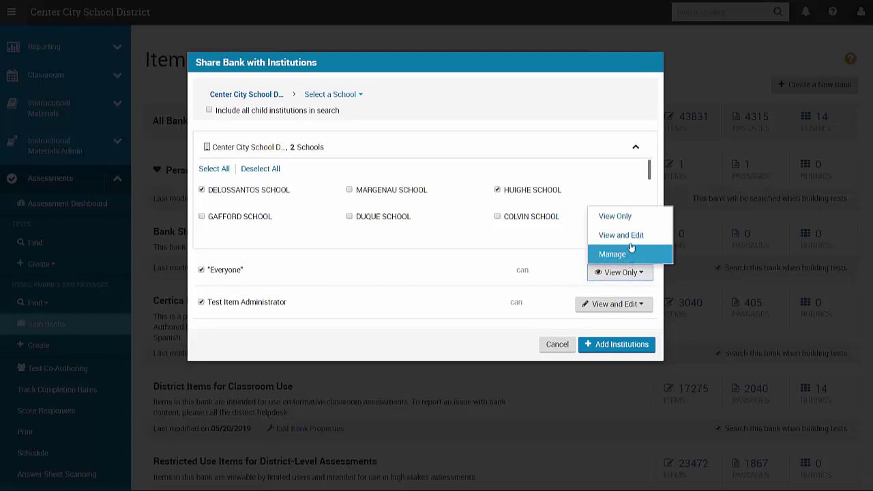
click(631, 239)
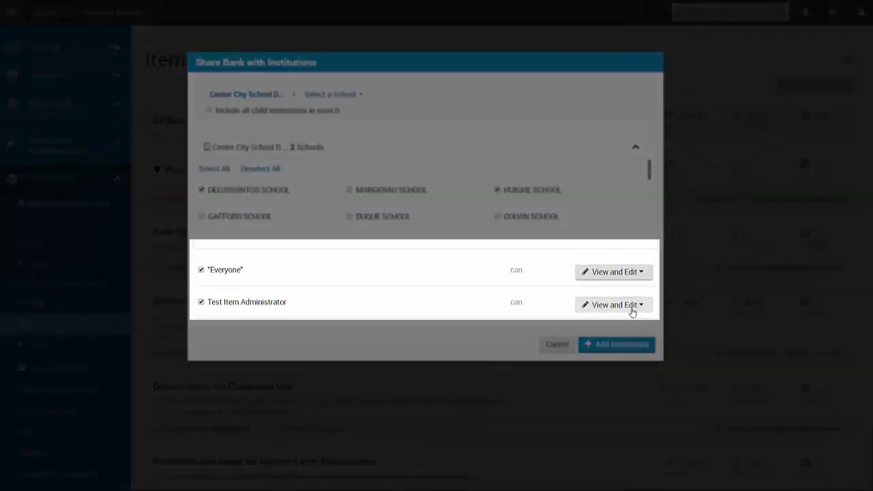
click(631, 307)
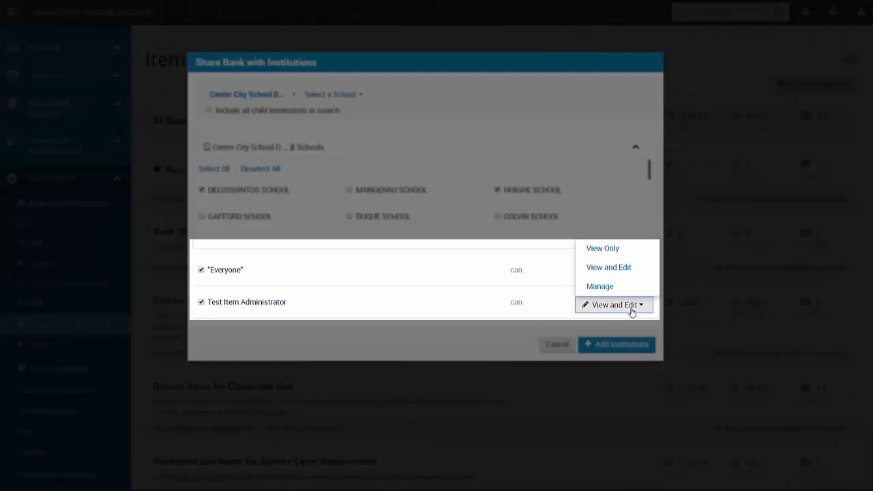
click(626, 289)
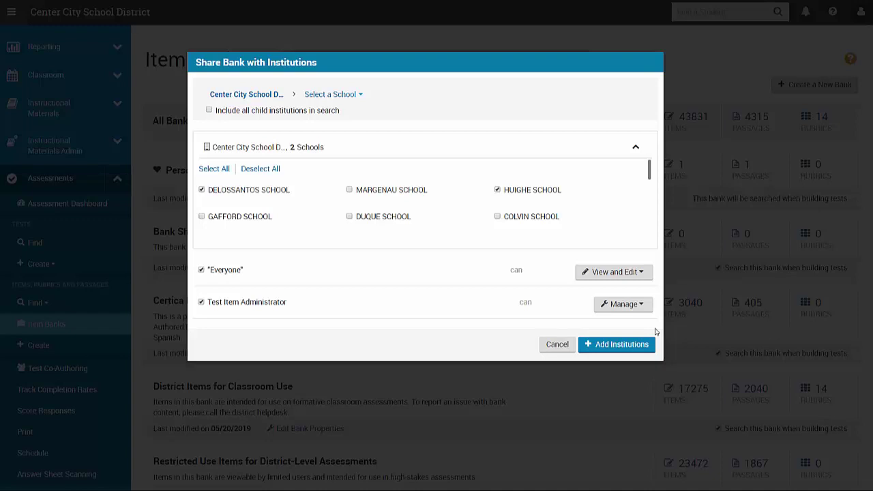
click(647, 346)
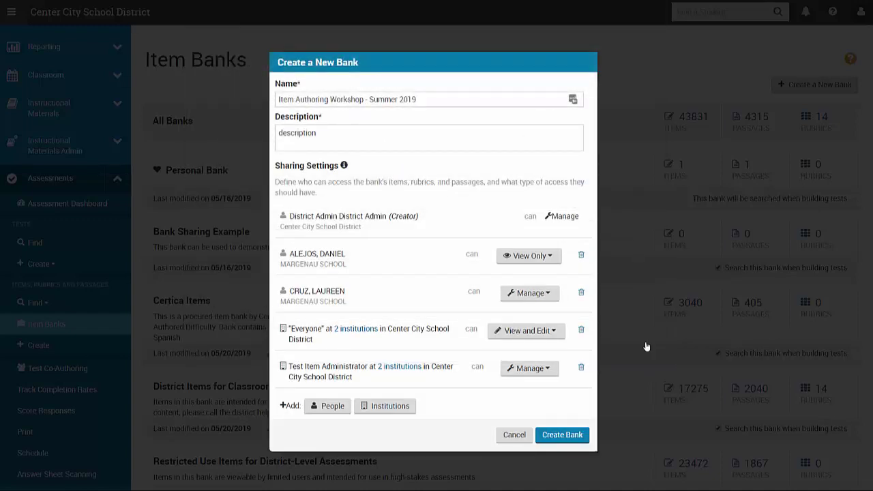
click(575, 436)
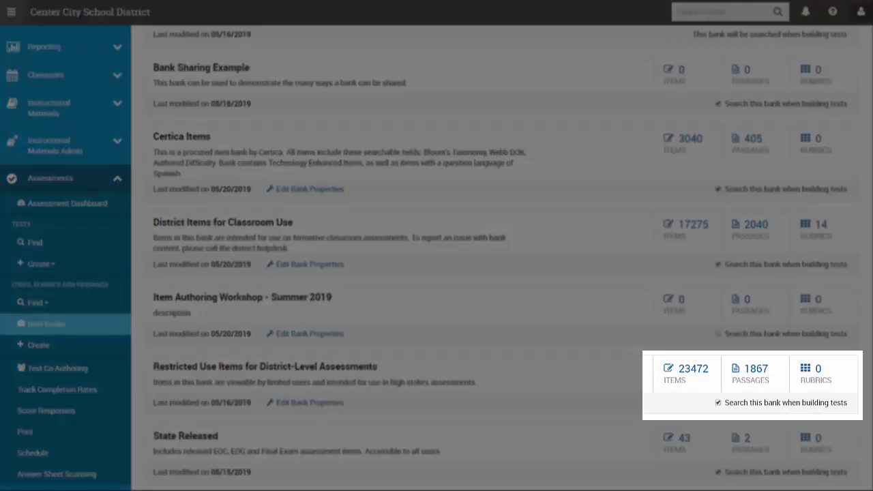
View the items in the Restricted Use Items for District-Level Assessments bank, and close the results
click(712, 384)
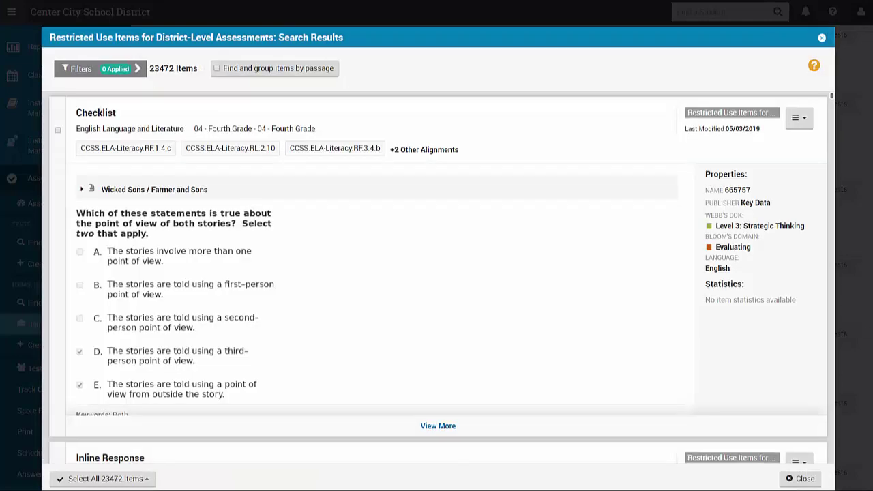
click(821, 37)
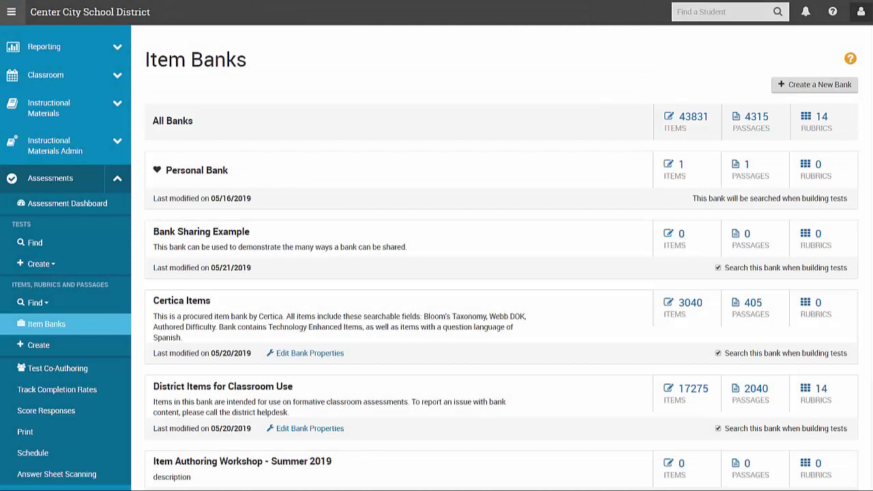
Find passages and linked items across all banks, filtered to English Language and Literature and grouped by passage
click(34, 302)
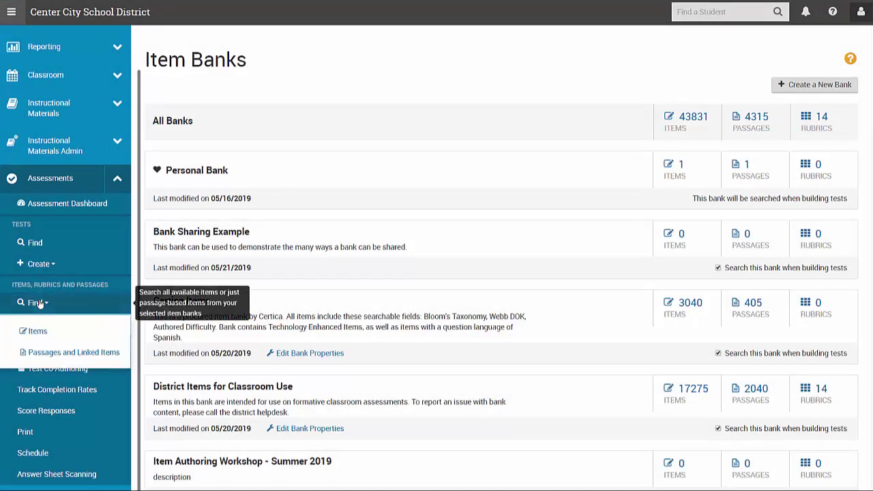
click(87, 359)
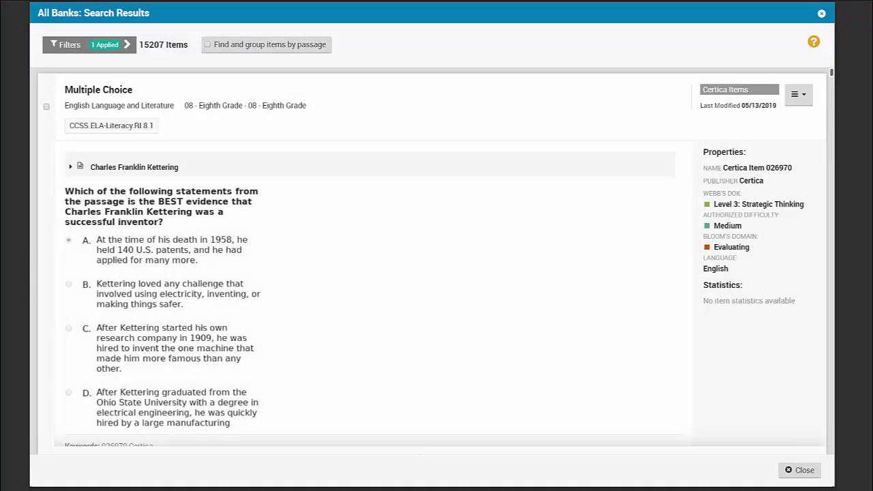
click(126, 46)
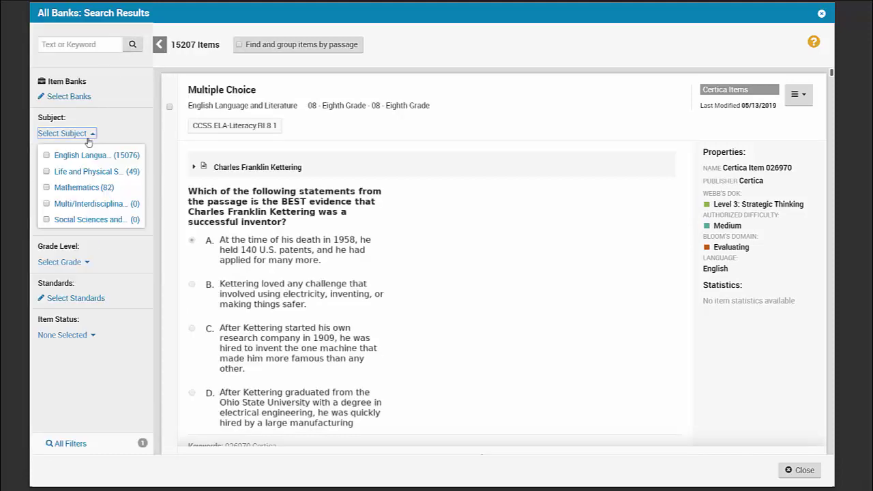
click(83, 155)
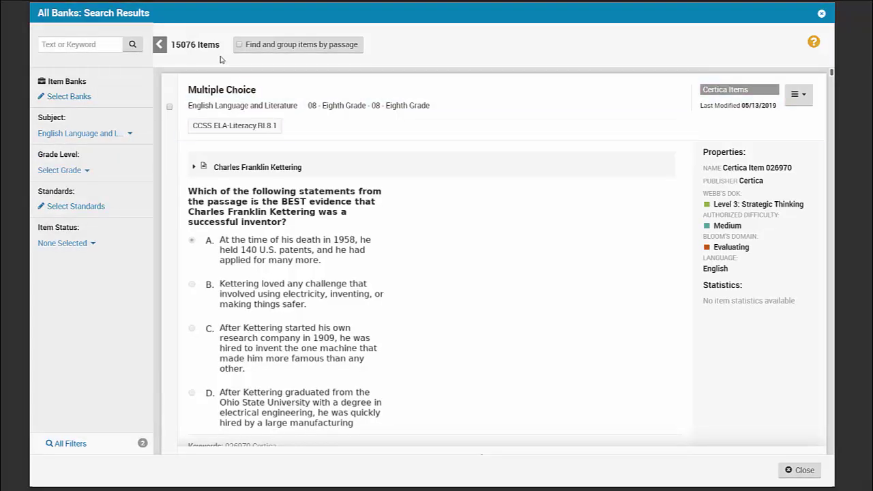
click(239, 46)
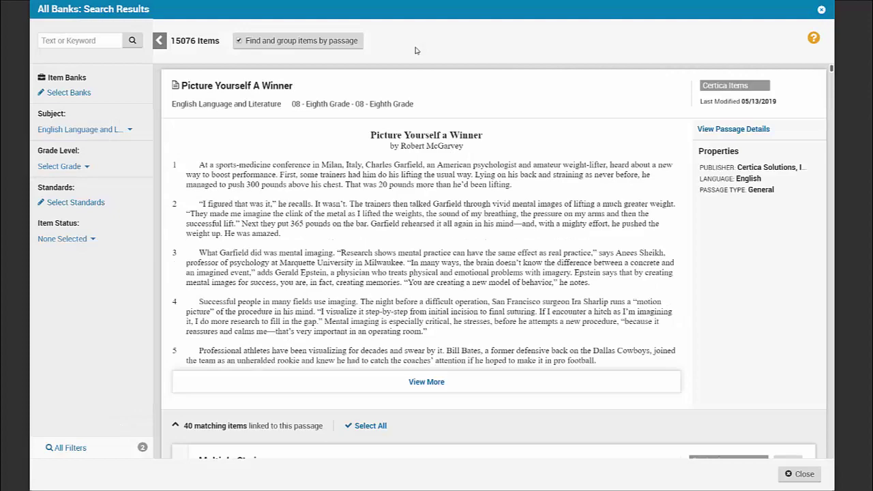
scroll(414, 102, down, 3)
scroll(413, 114, down, 3)
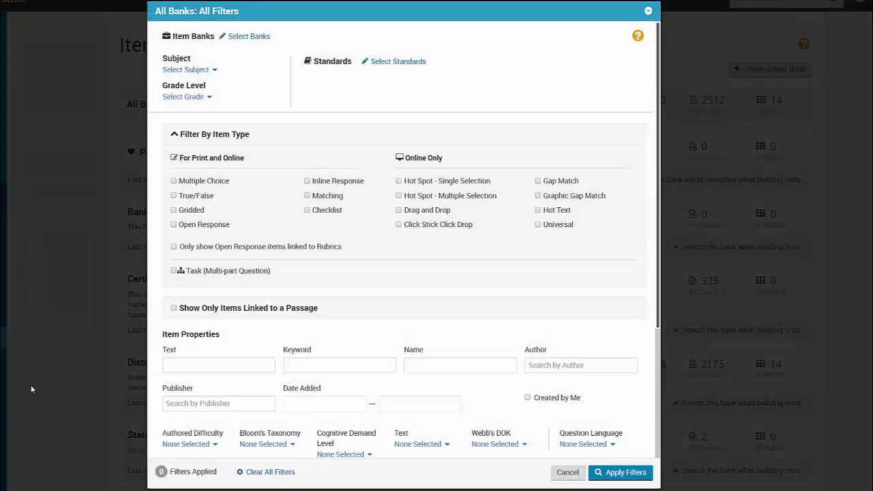
Set the full item search filters to subject English Language and Literature and item type Multiple Choice
click(203, 72)
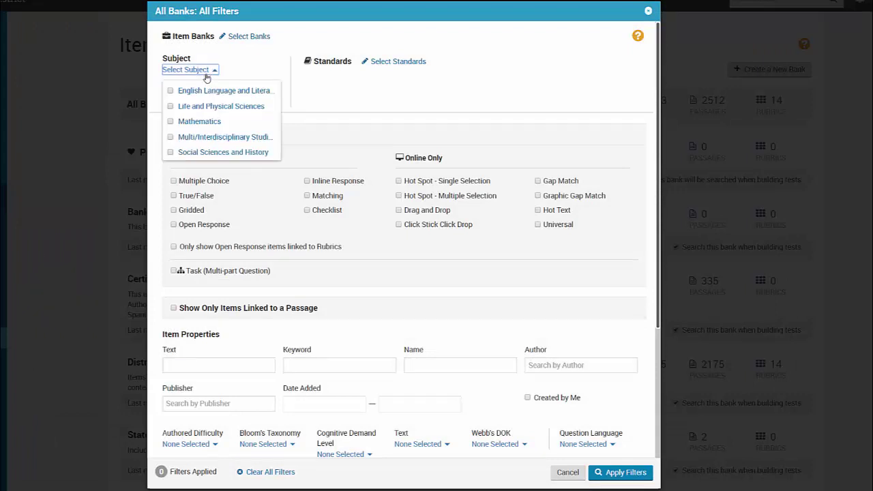
click(203, 91)
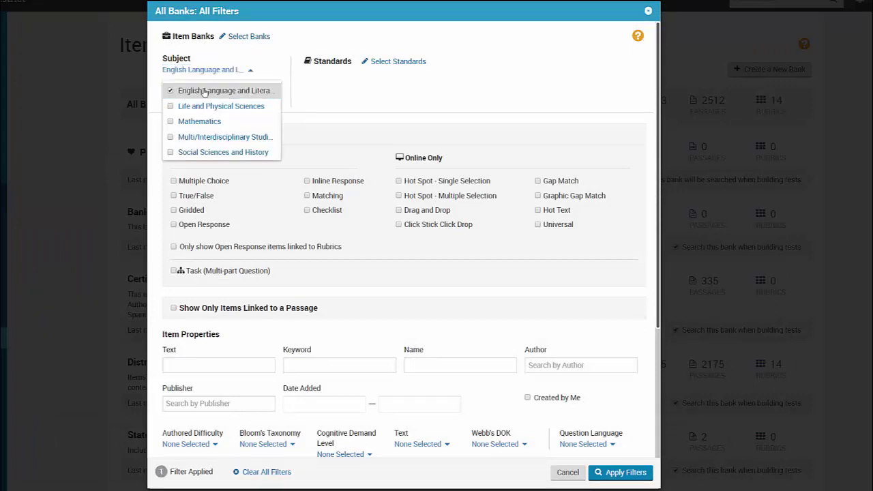
click(198, 183)
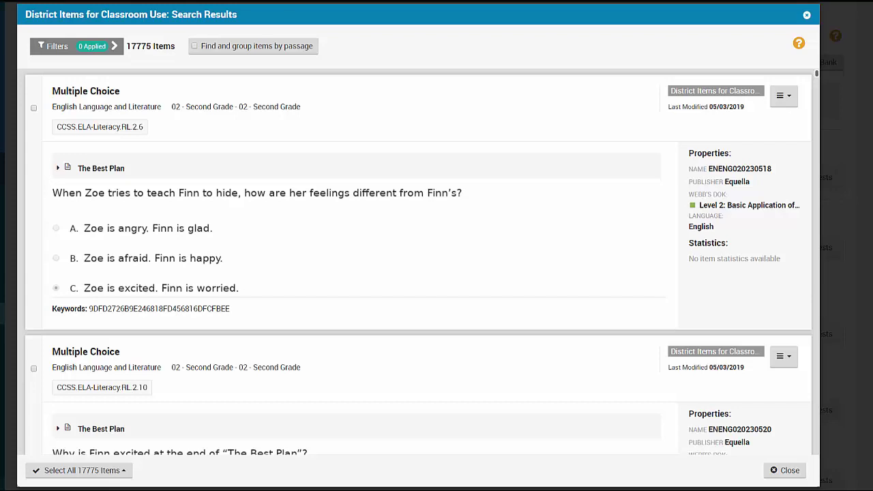
Check the first item's options in District Items for Classroom Use, select the first two items, and open the actions for the selection
click(791, 100)
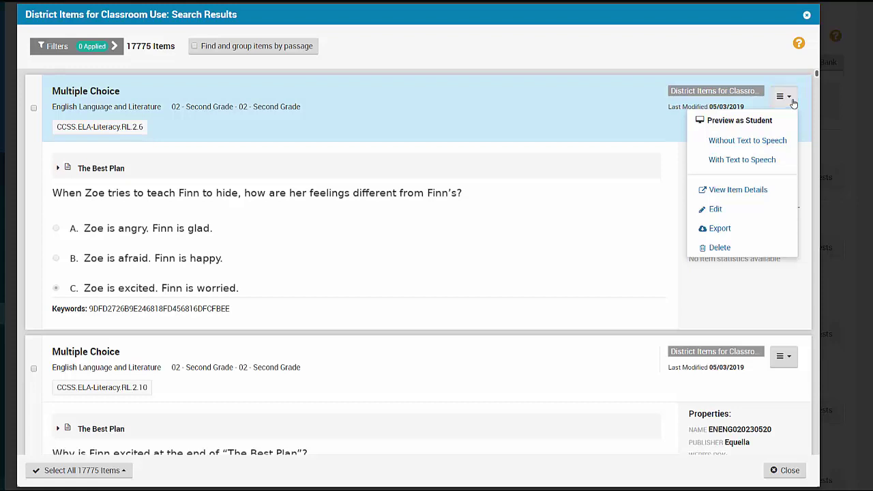
click(437, 103)
click(34, 109)
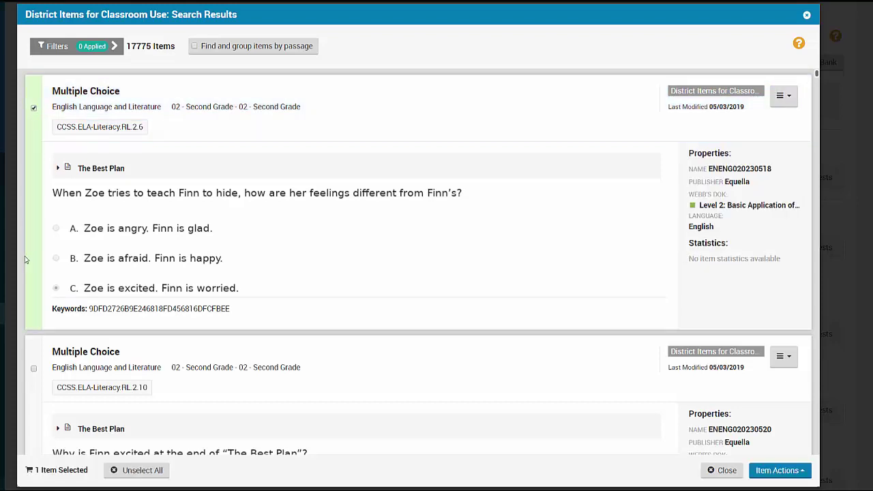
click(33, 368)
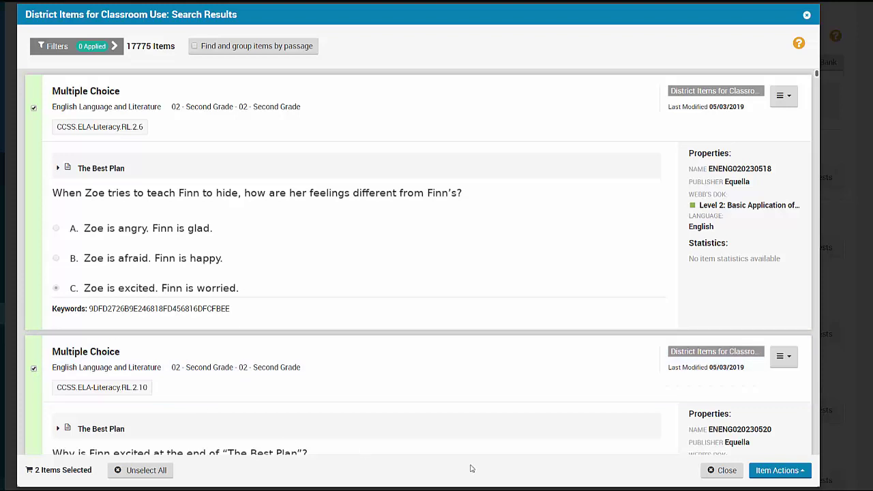
click(802, 475)
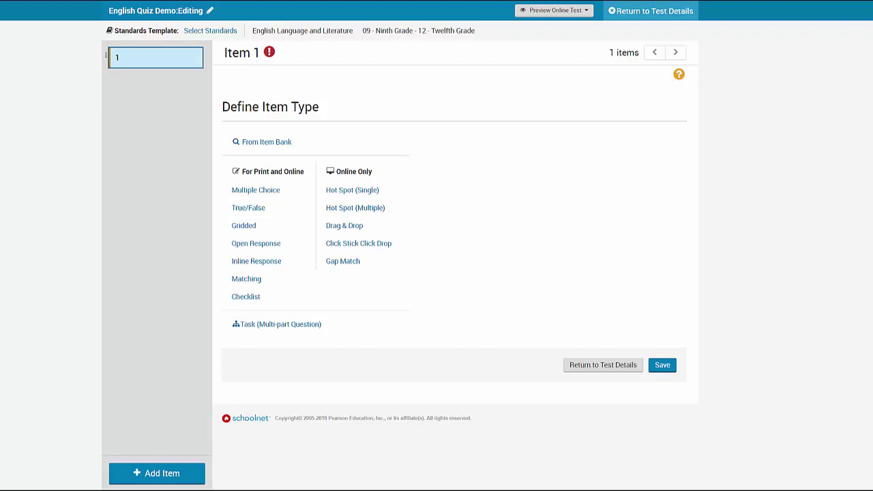
Start adding an item from the item bank to the English Quiz Demo test, with the search filters expanded
click(151, 477)
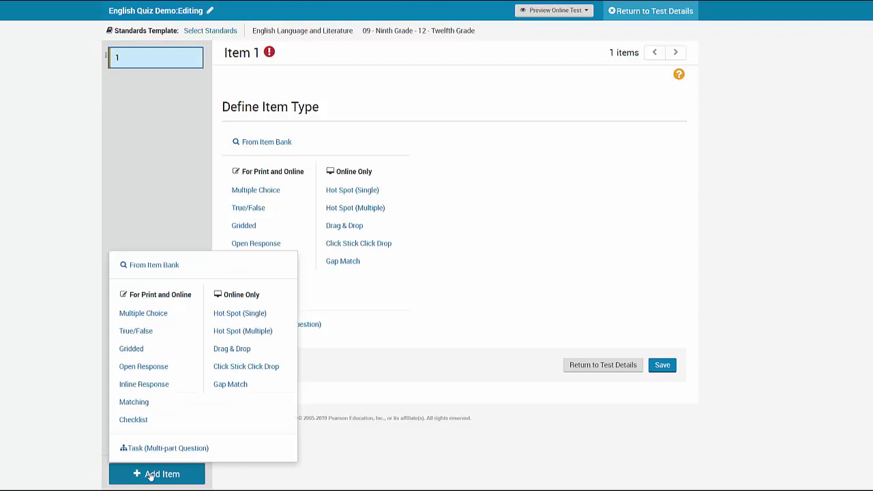
click(213, 272)
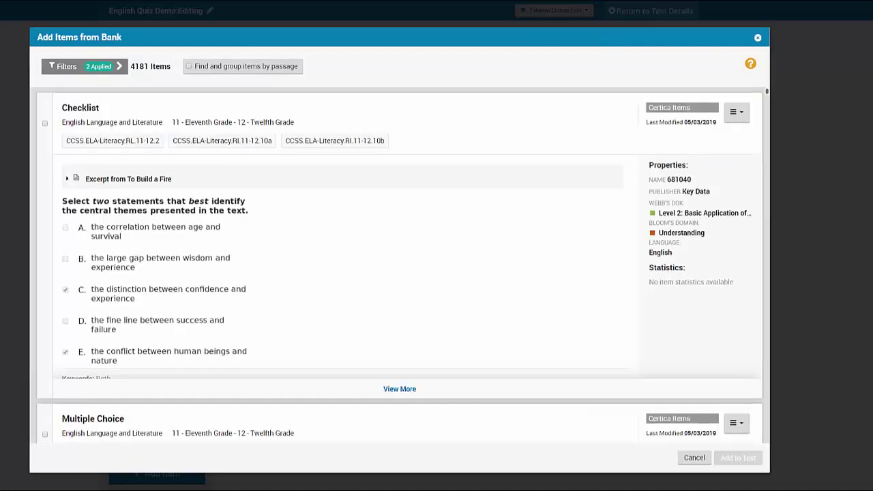
click(118, 66)
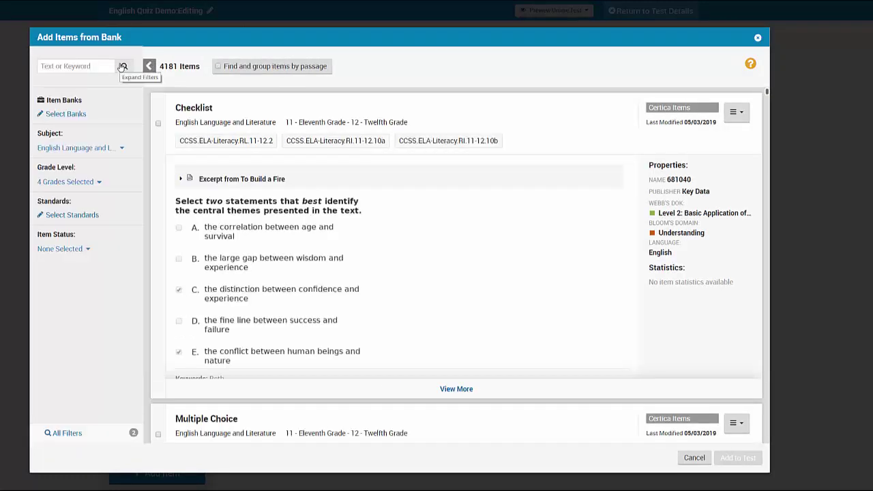